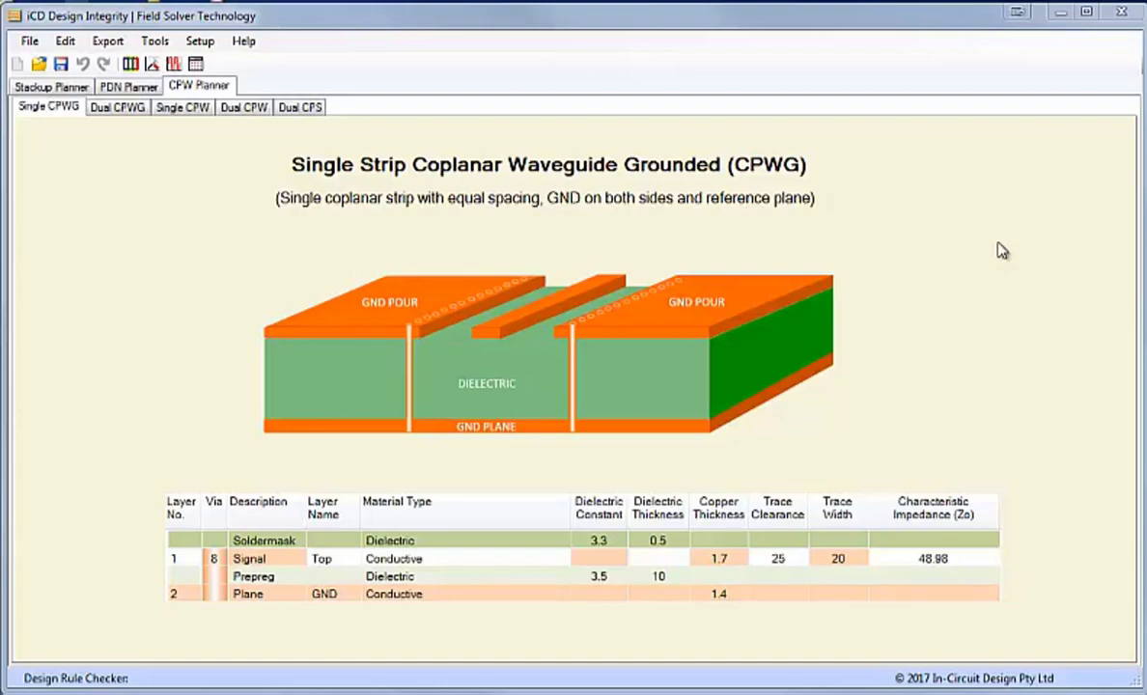
- Show the 12-layer stackup, 61.4 mil total thickness, in the Stackup Planner
left_click(67, 87)
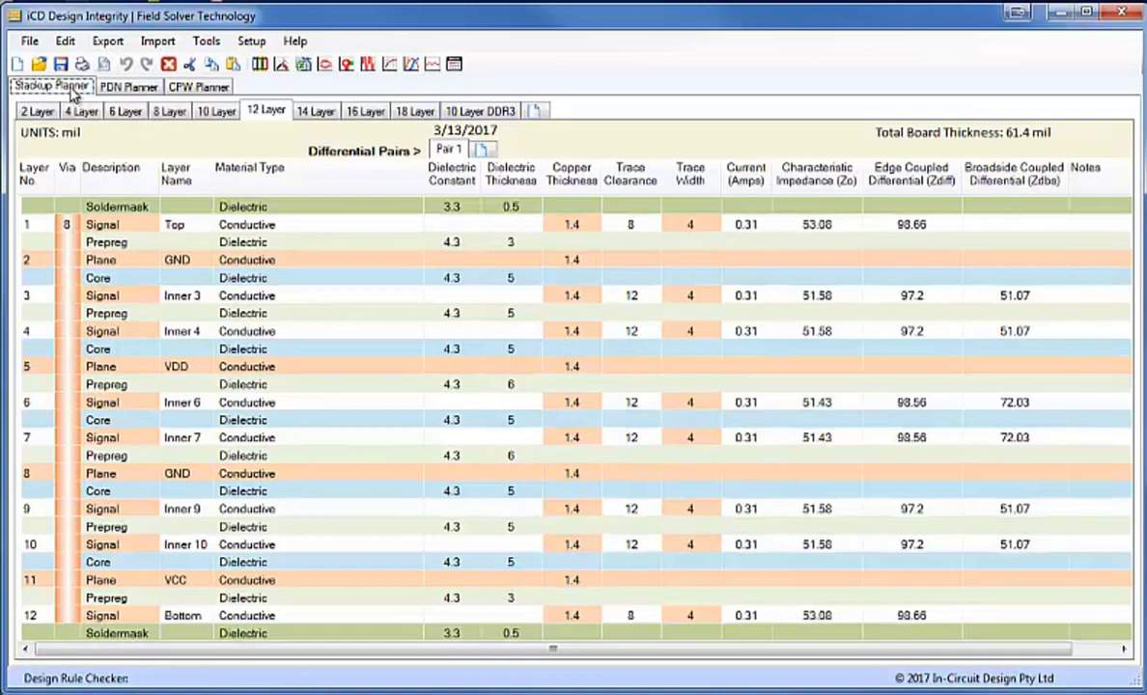
- View the PDN impedance plot, then return to the Single CPWG calculator showing 48.98 ohms
left_click(109, 87)
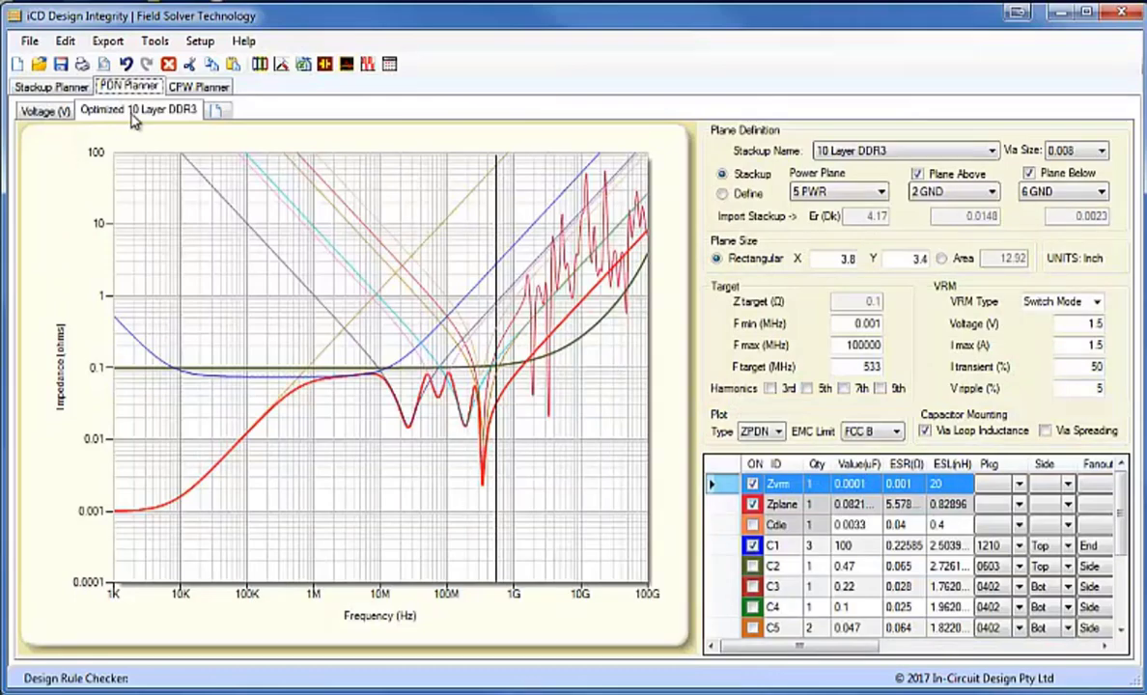
left_click(198, 87)
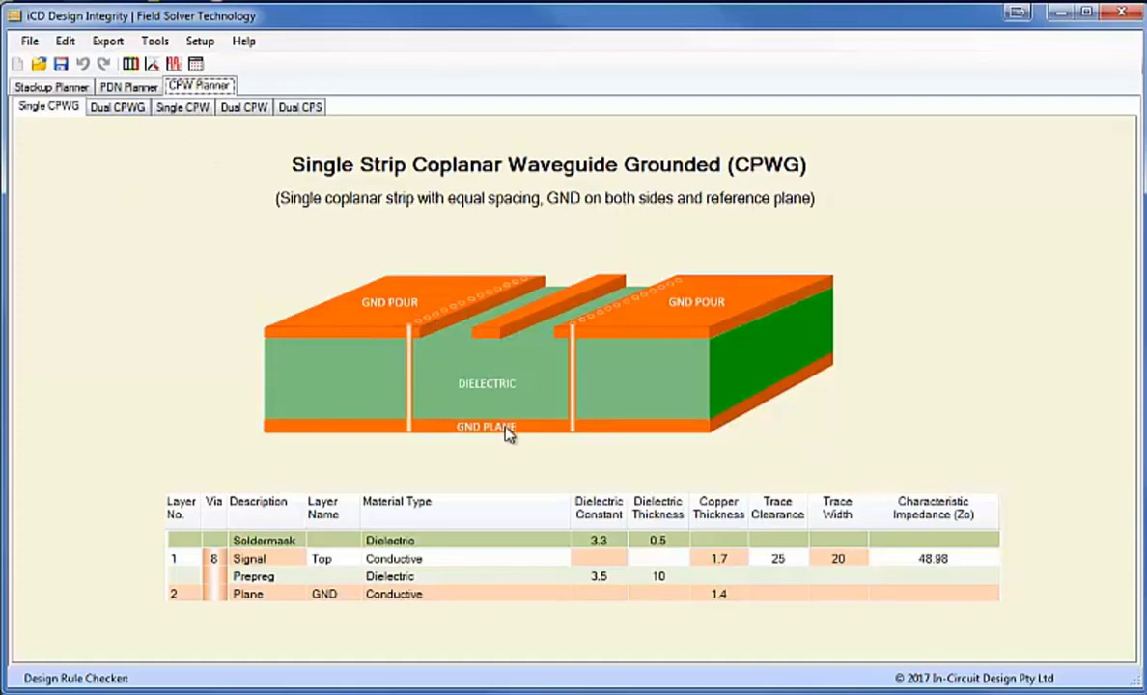
left_click(108, 109)
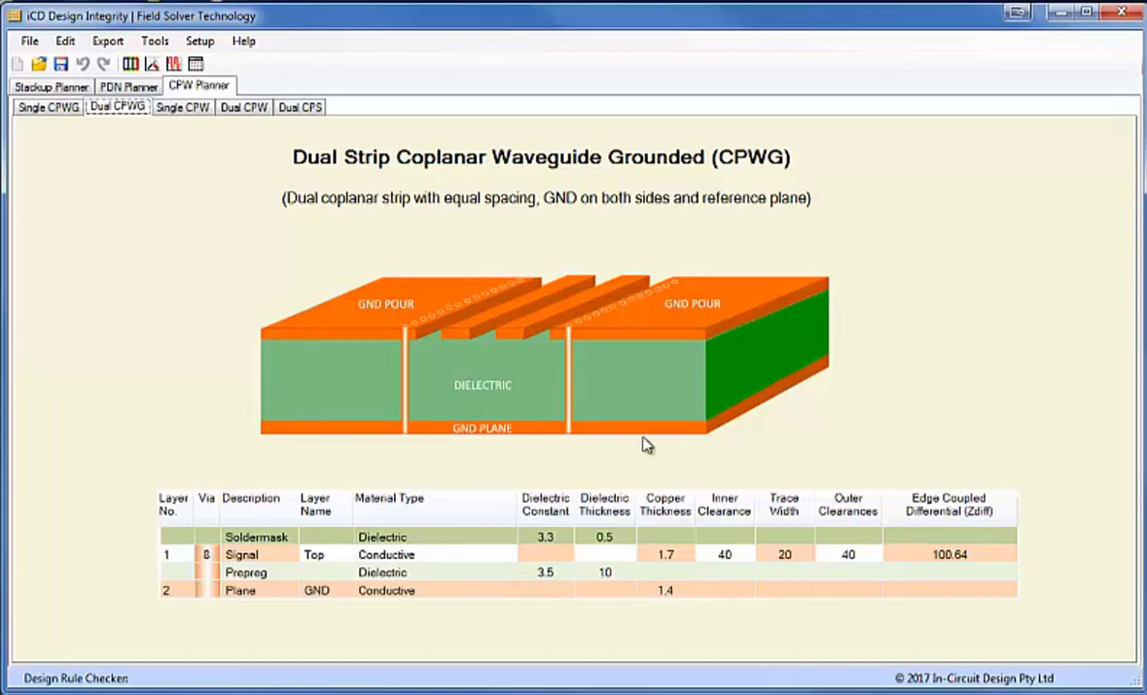
left_click(193, 112)
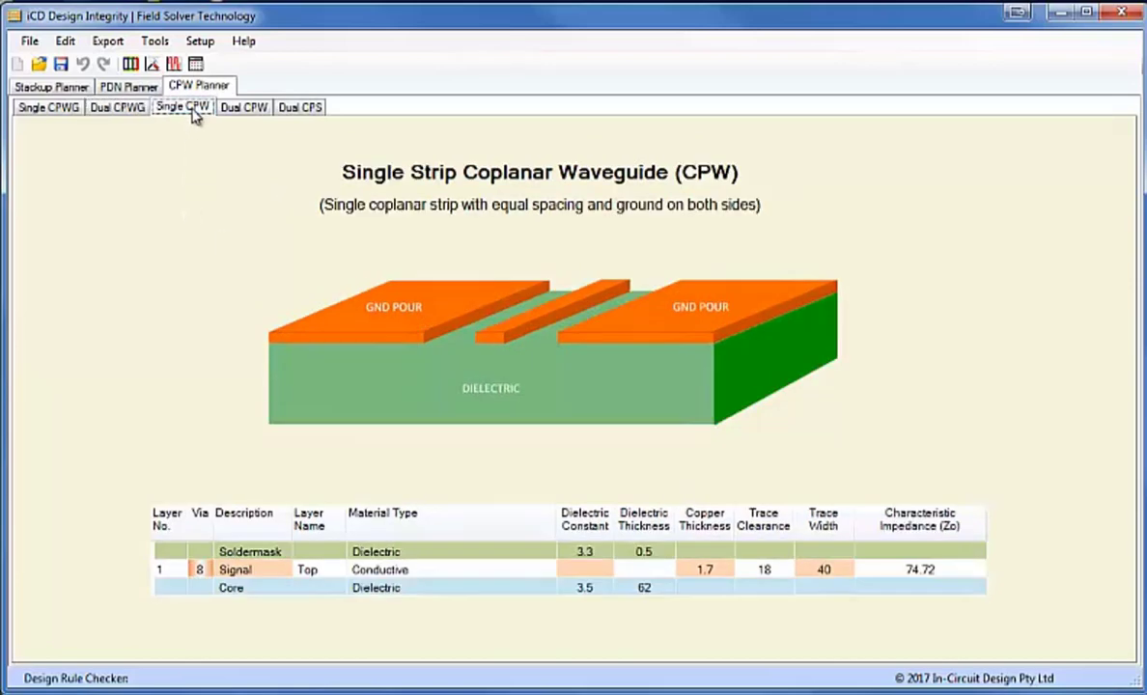
left_click(234, 114)
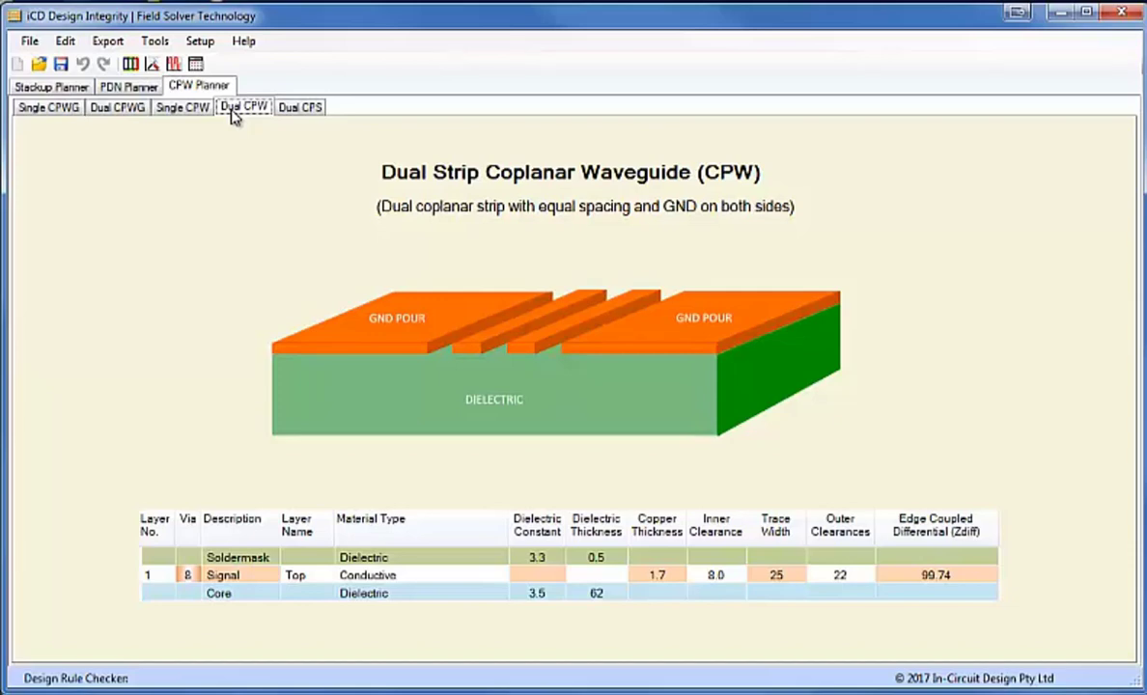
left_click(298, 116)
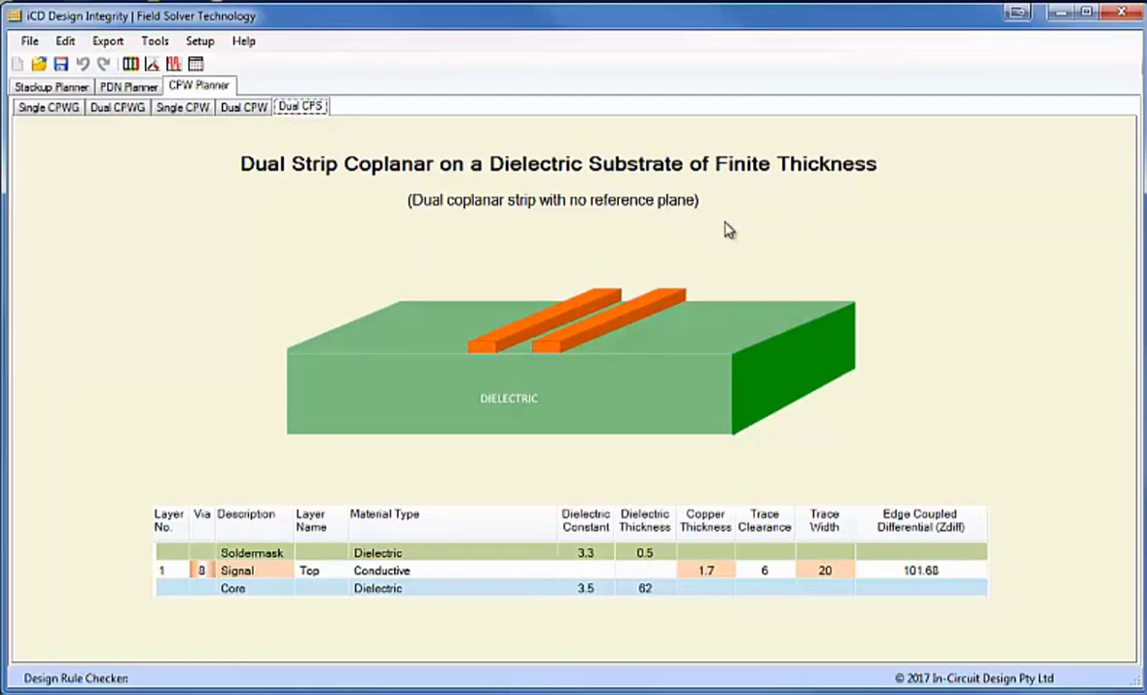
left_click(47, 111)
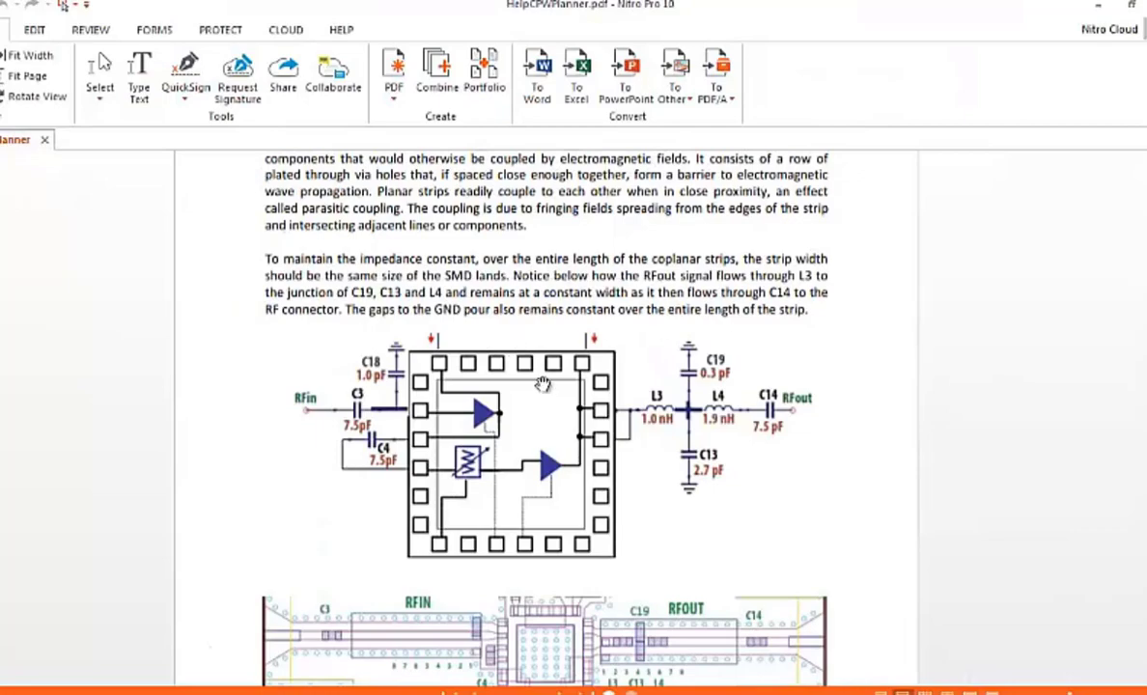
- Scroll HelpCPWPlanner.pdf down to the RFin/RFout amplifier layout example
scroll(505, 357, "down", 3)
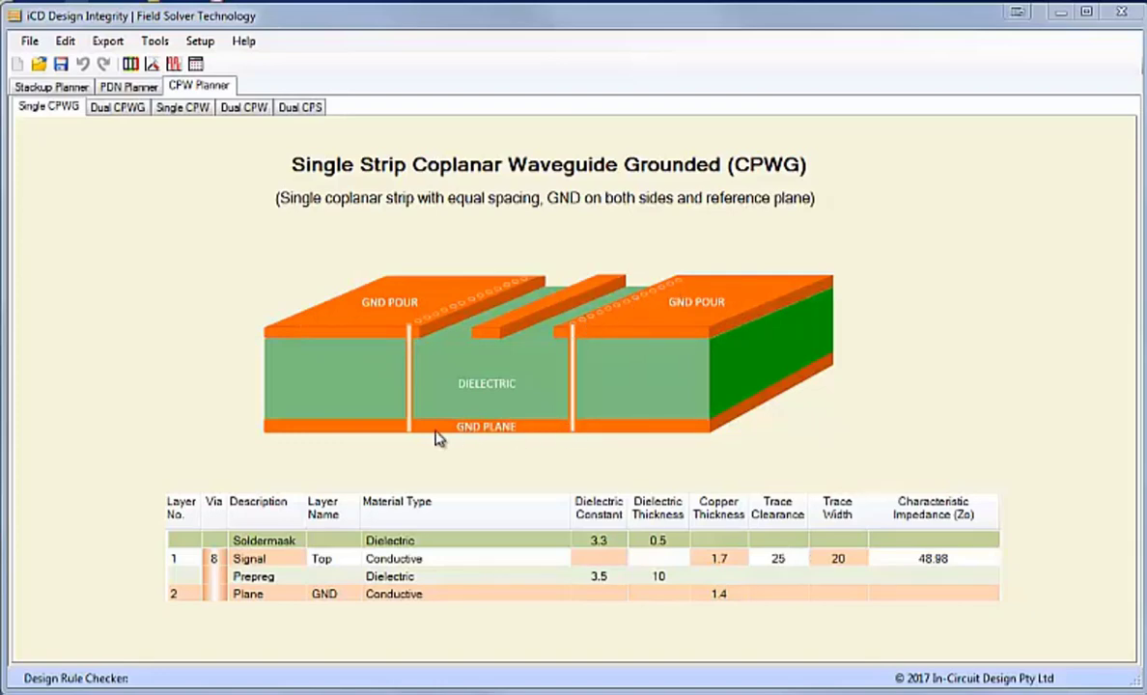
- Swap the signal-layer prepreg for a core (thickness 62, 88.17 ohms) and edit its dielectric
right_click(446, 583)
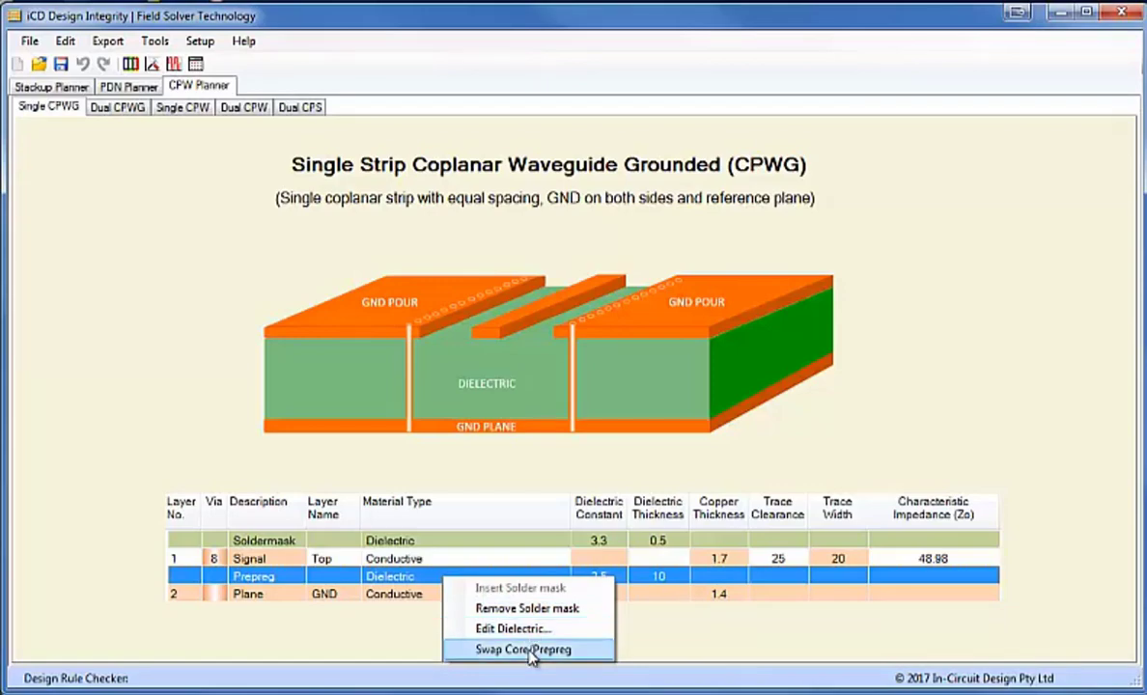
left_click(530, 650)
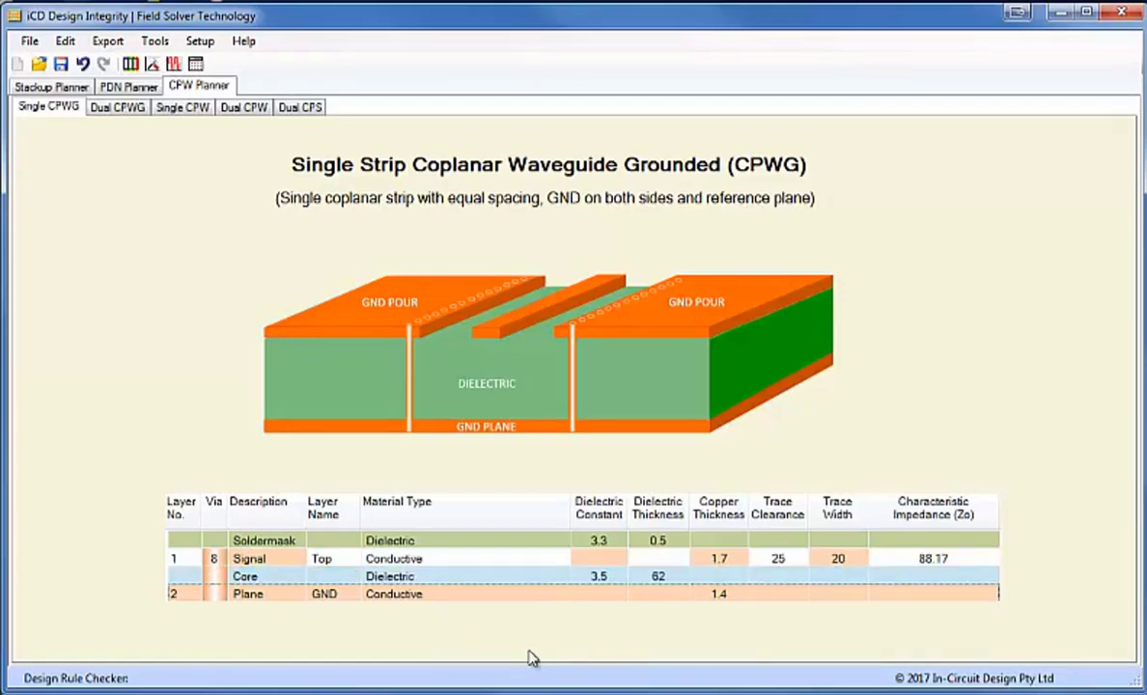
right_click(509, 583)
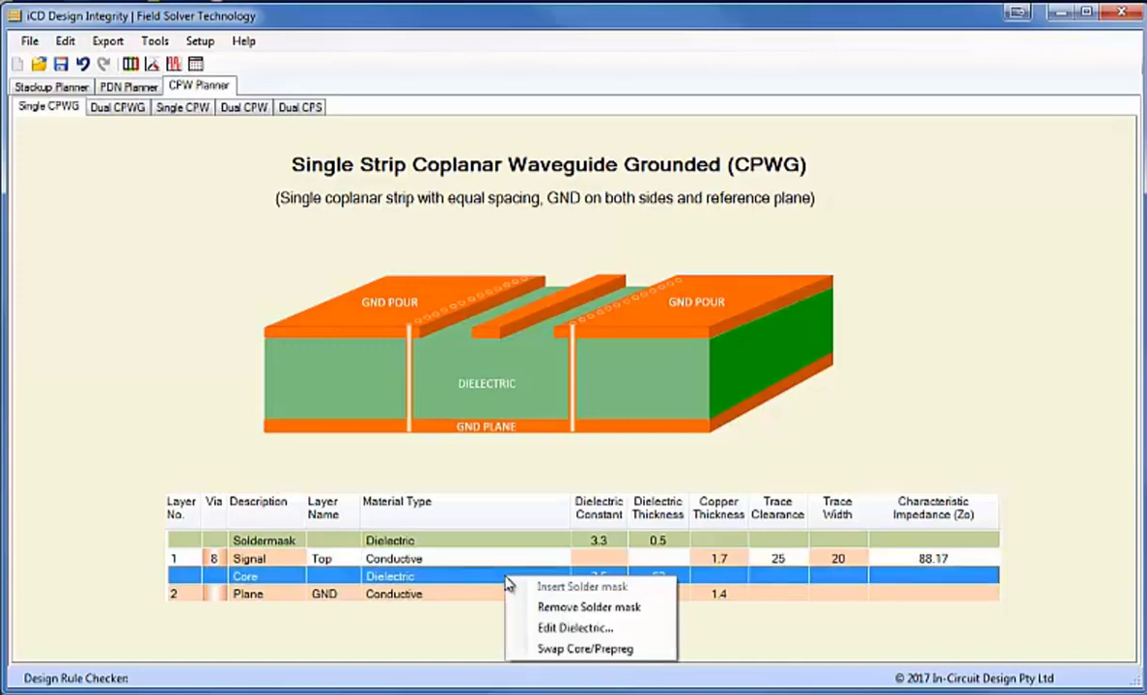
left_click(577, 629)
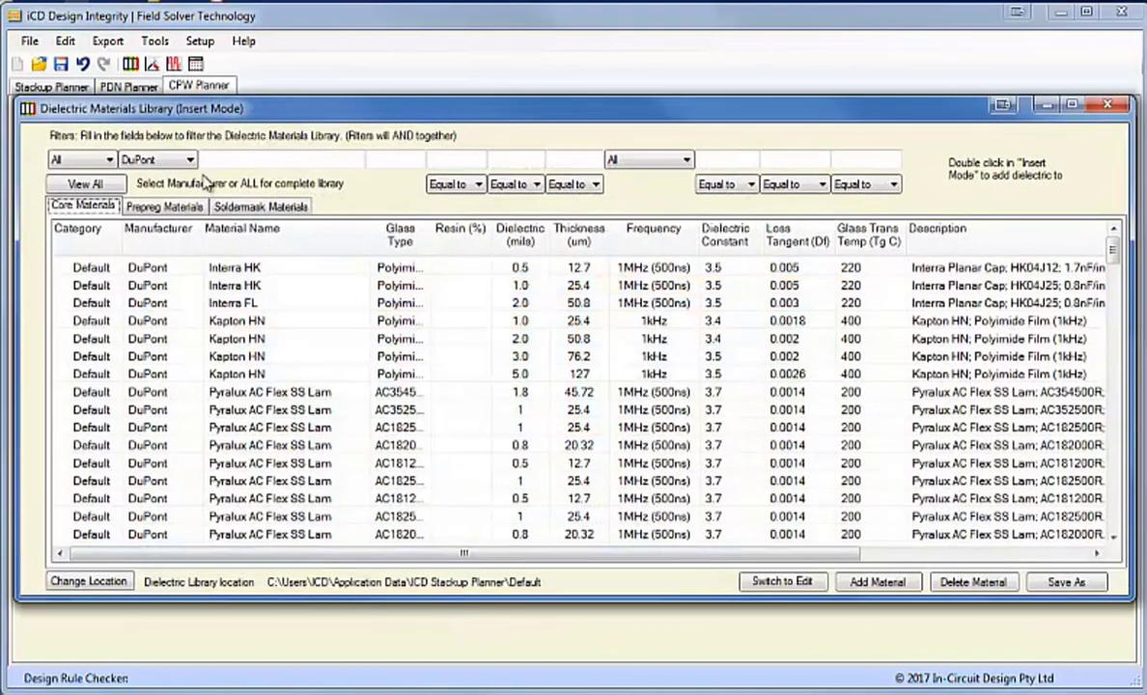
- Filter the library to Rogers and insert the 10 mil RO4350B core, dielectric constant 3.5
left_click(190, 160)
scroll(192, 316, "down", 1)
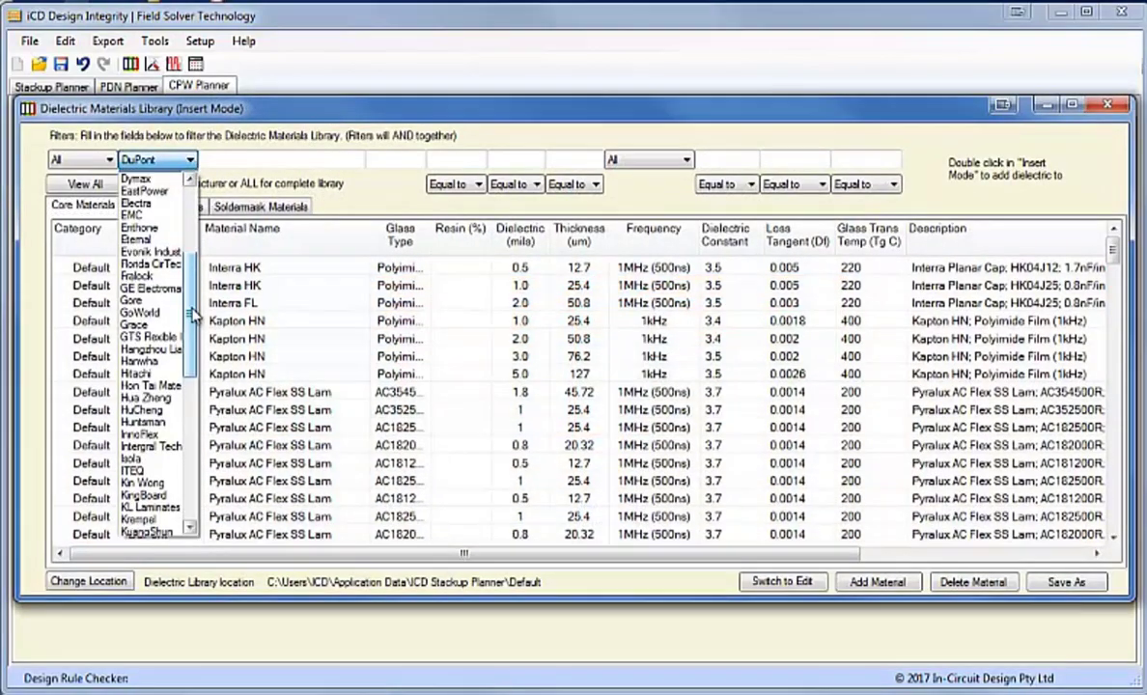
scroll(192, 317, "down", 5)
left_click(147, 396)
scroll(324, 383, "down", 8)
scroll(323, 384, "down", 4)
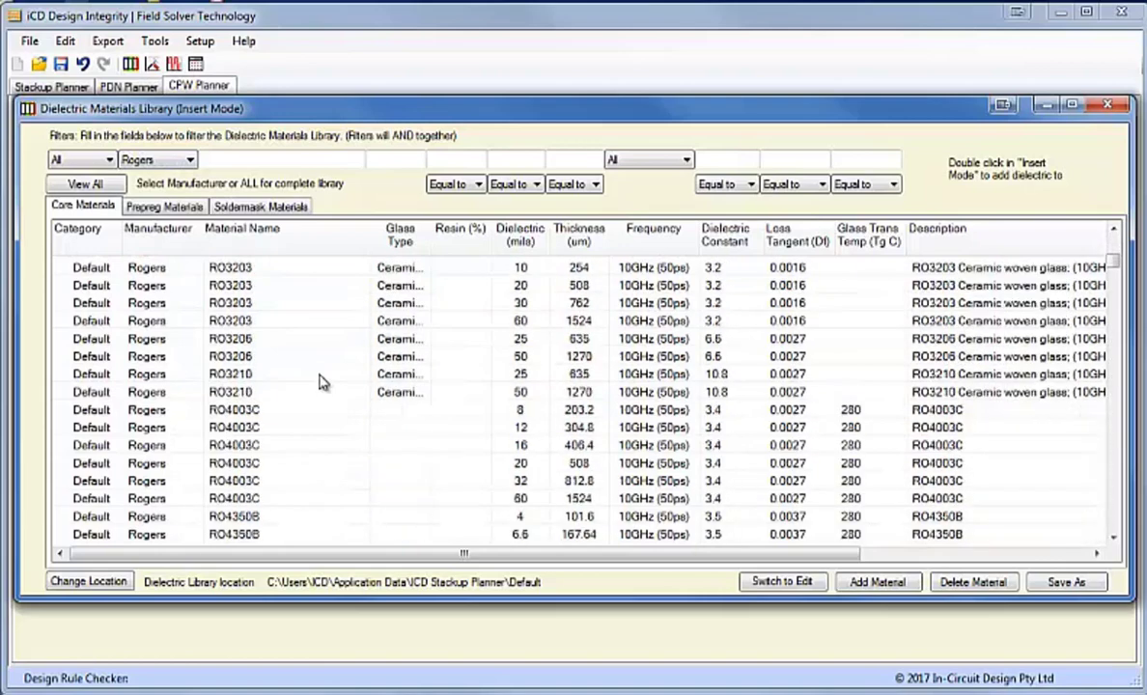
scroll(323, 383, "down", 3)
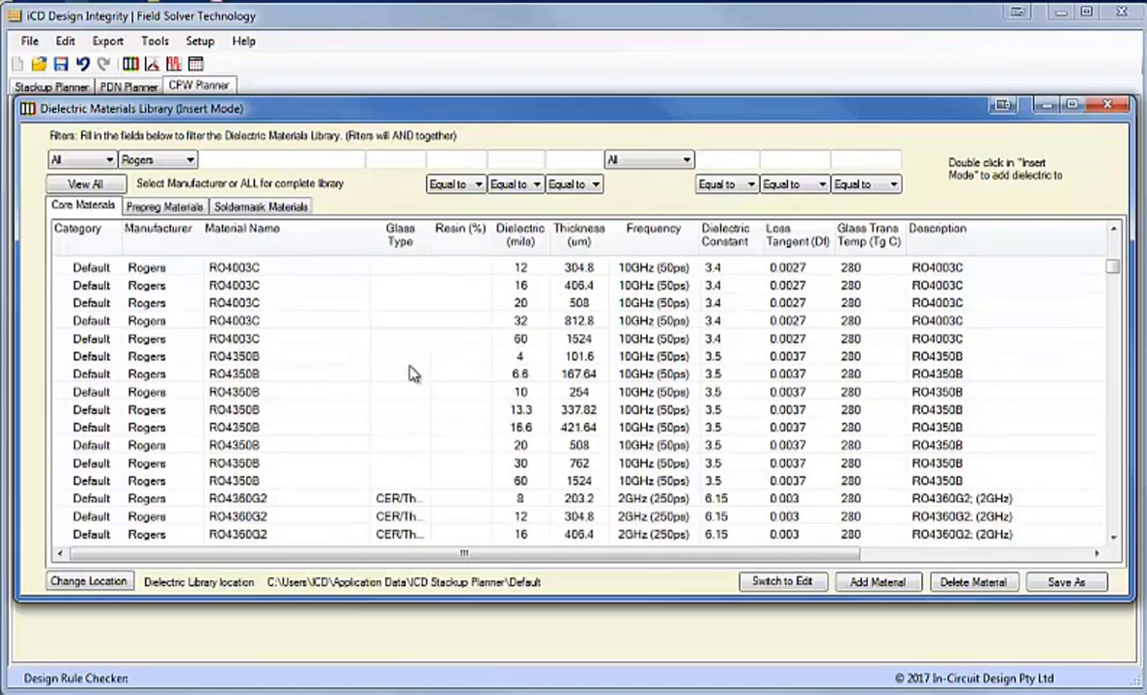
left_click(509, 393)
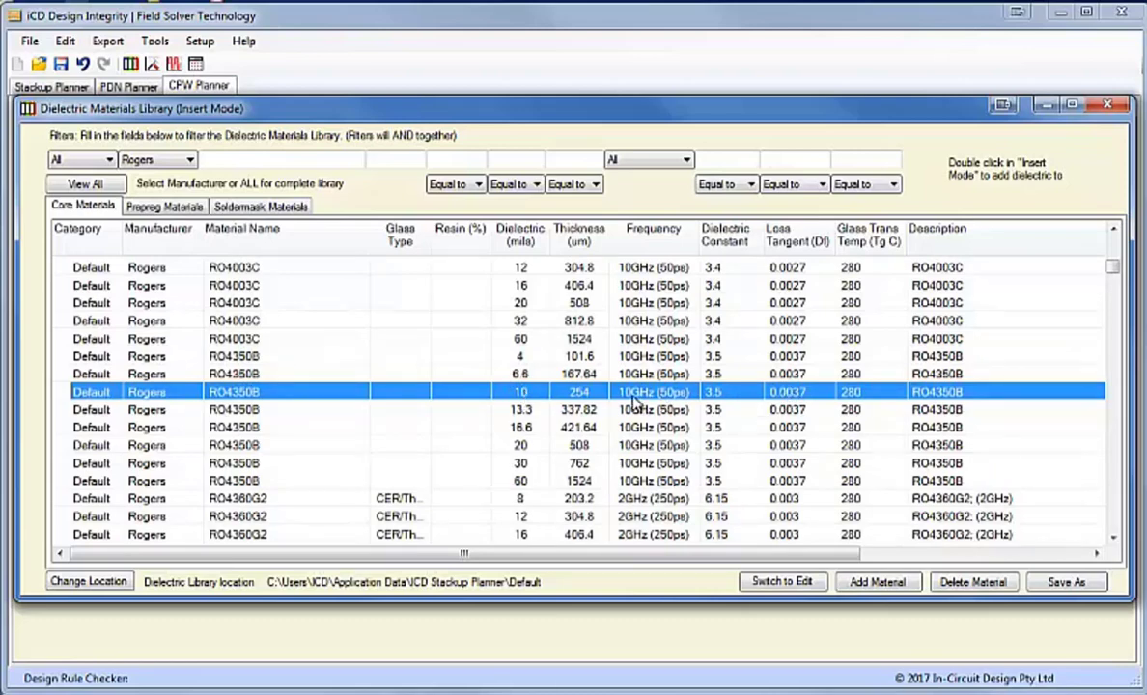
double_click(460, 400)
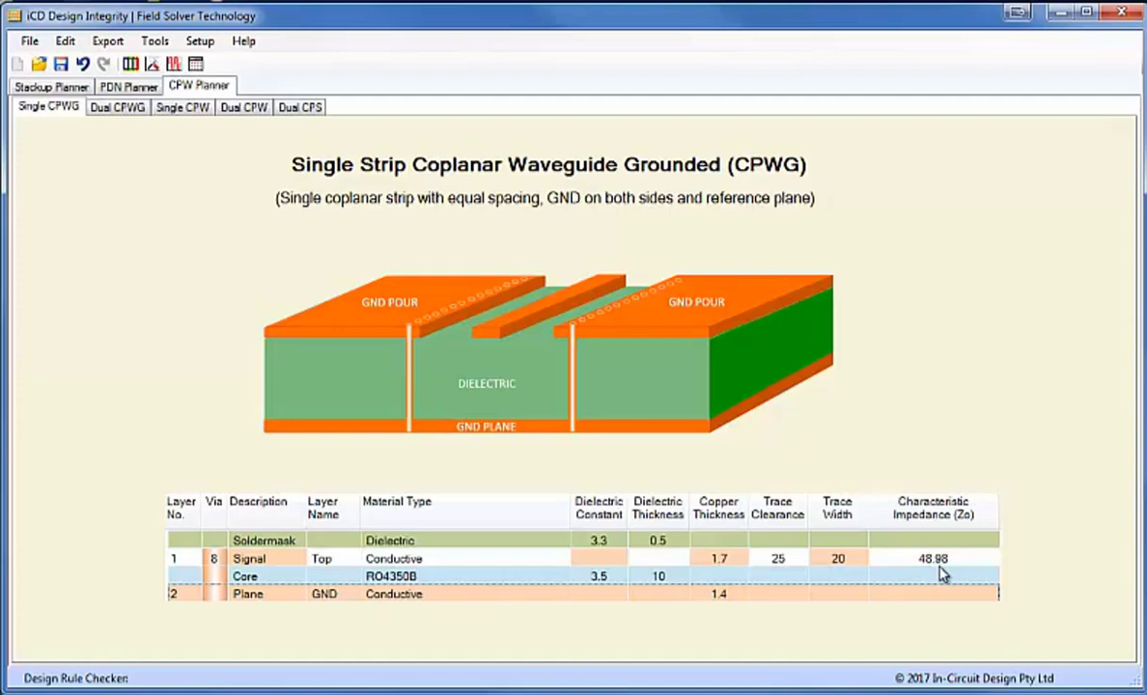
left_click(492, 543)
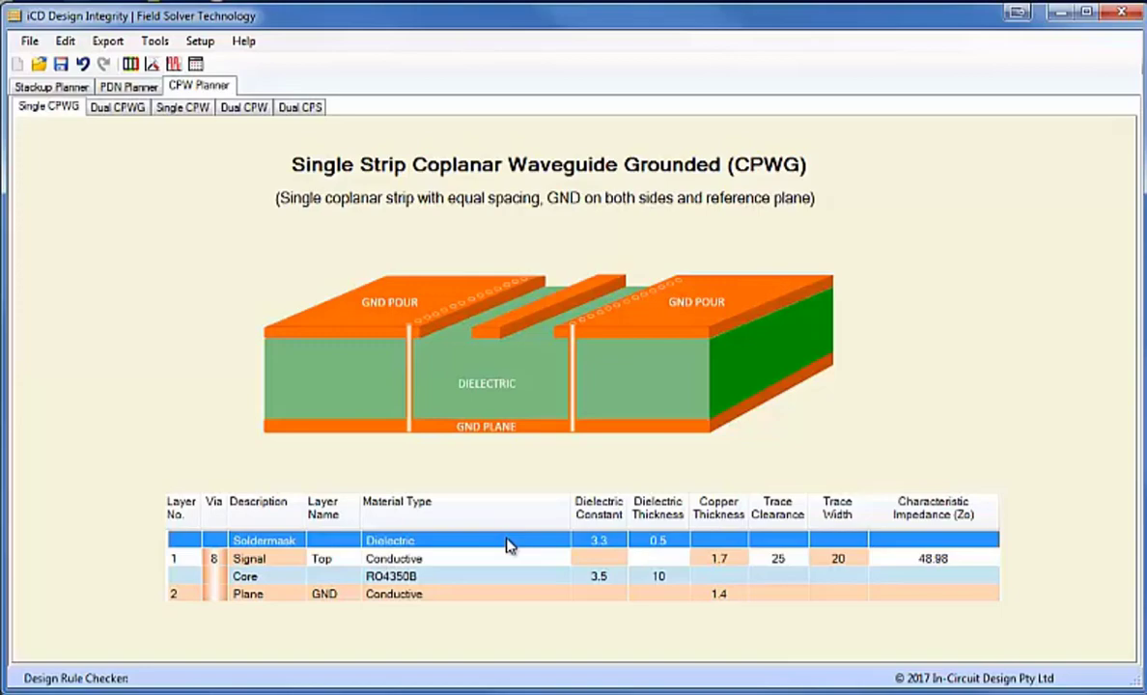
- Set the soldermask to Taiyo PSR-4000BV / CA-40BB LPI, dielectric constant 3.3, 0.5 mil
right_click(508, 545)
left_click(589, 591)
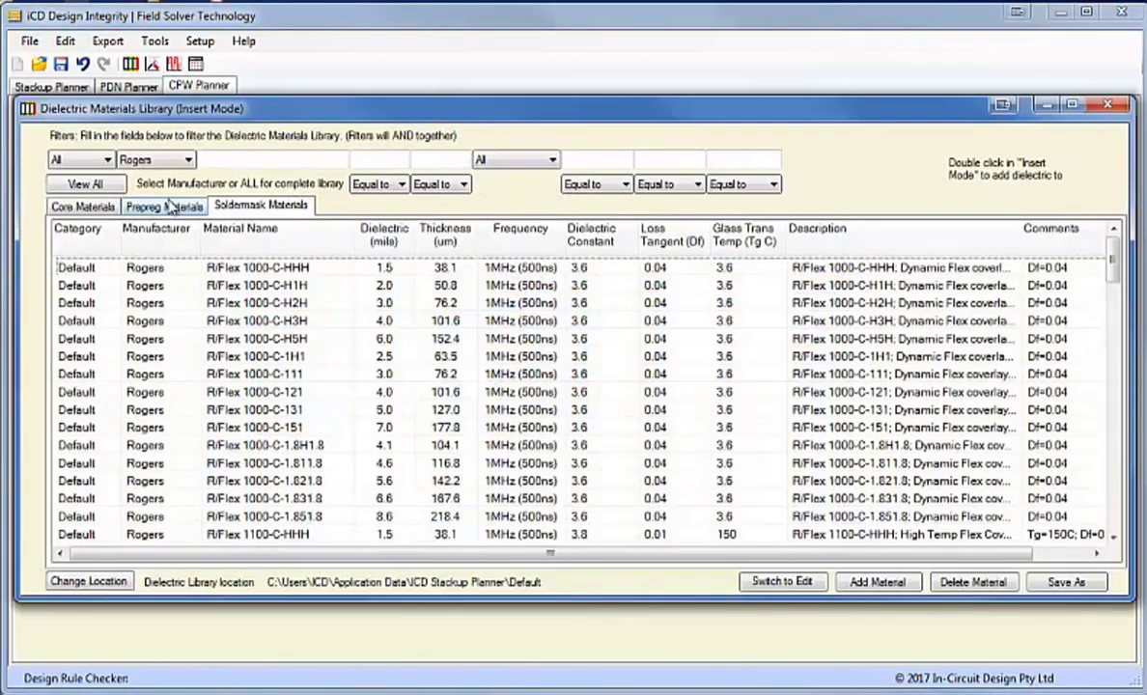
left_click(172, 161)
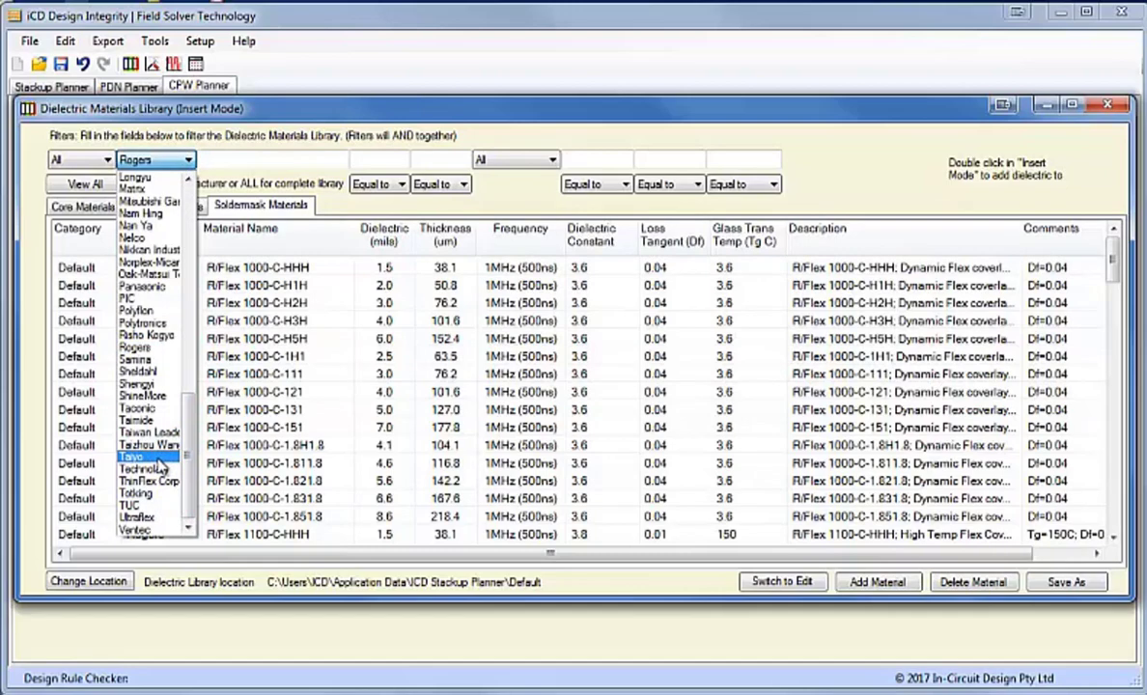
left_click(154, 458)
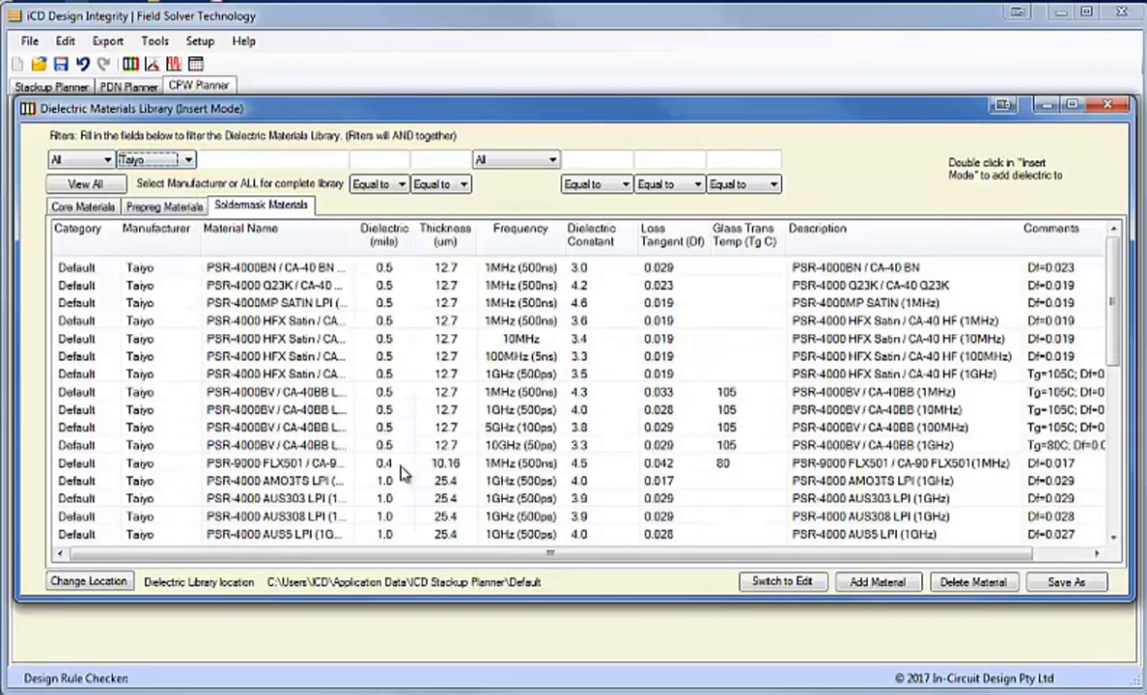
left_click(340, 445)
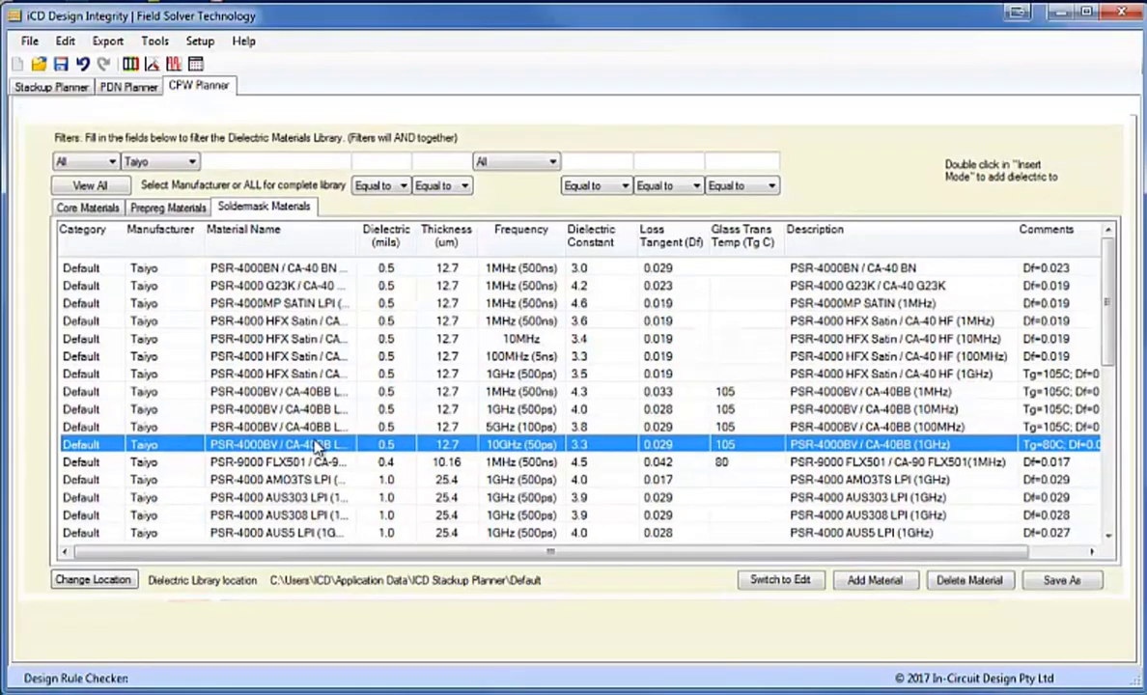
double_click(315, 446)
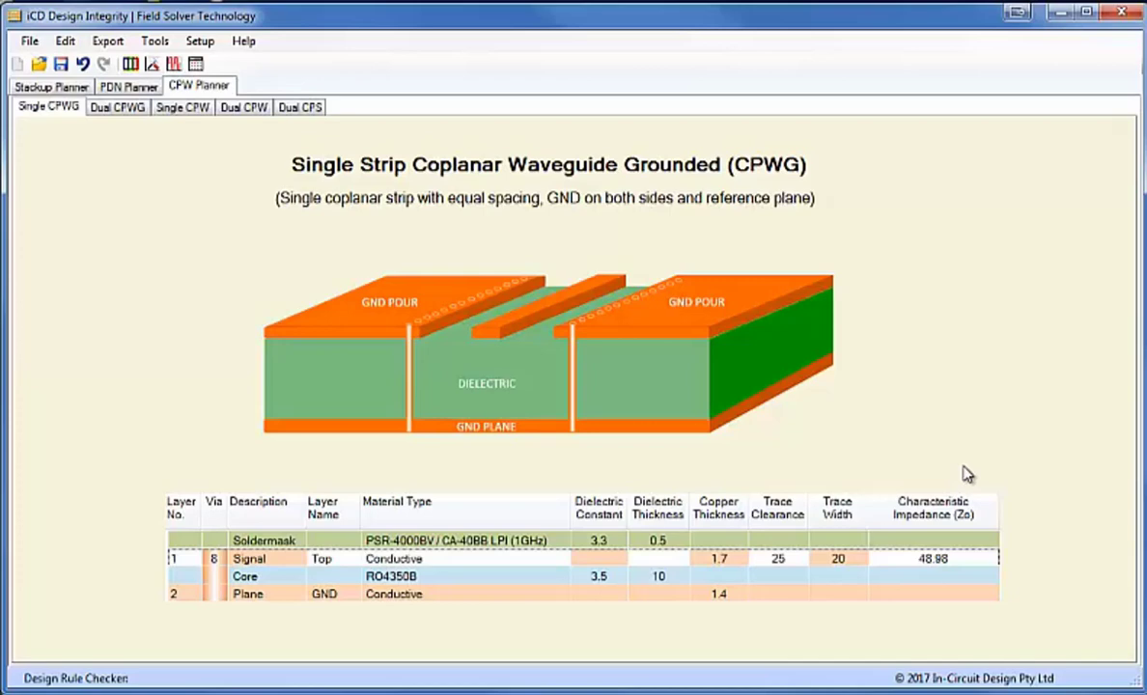
- Show the Dual Strip CPWG calculator, giving 100.64 ohms differential impedance
left_click(115, 109)
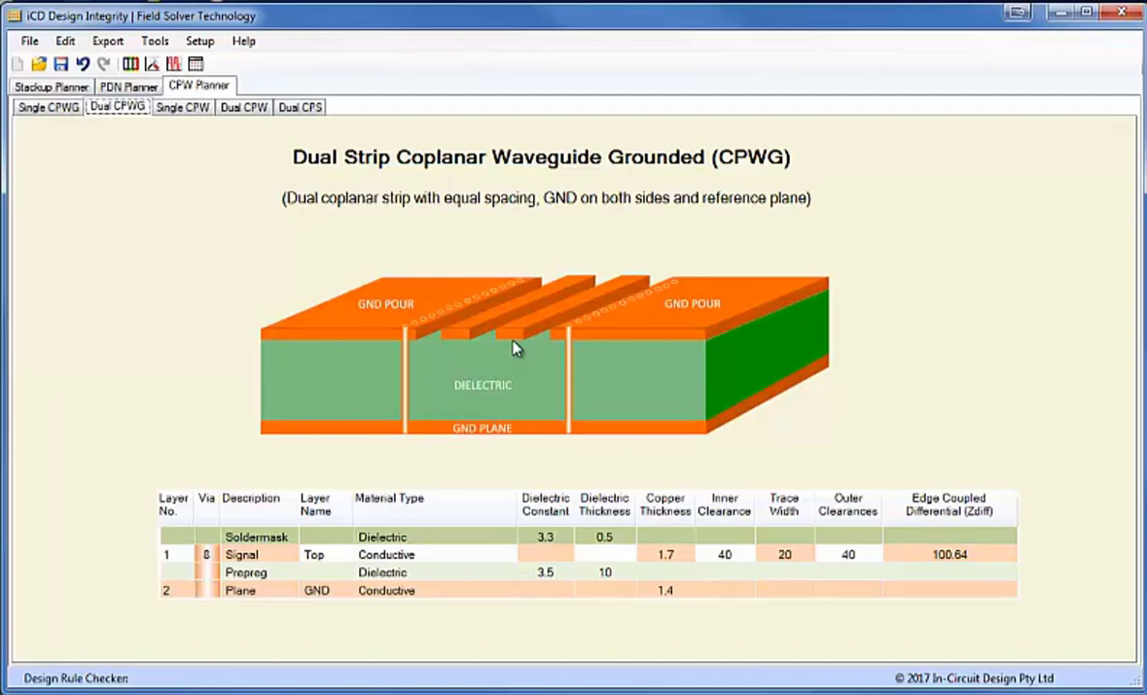
- View the 12-layer stackup, then the Single CPW, Dual CPW and Dual CPS pages
left_click(38, 89)
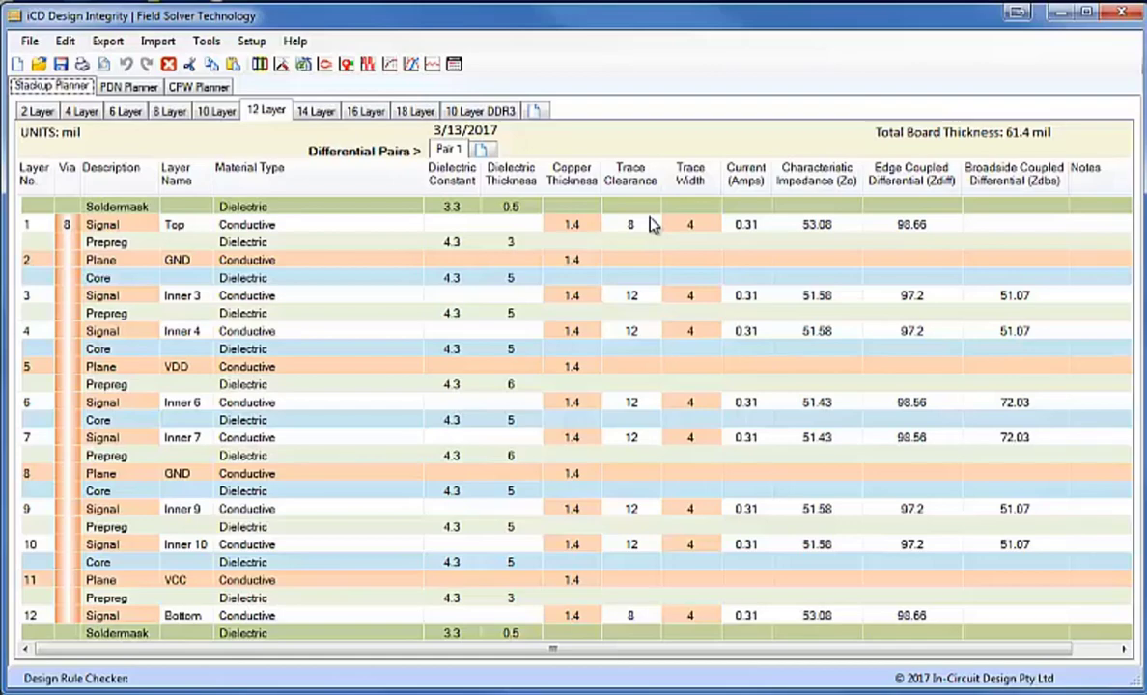
left_click(198, 86)
left_click(182, 106)
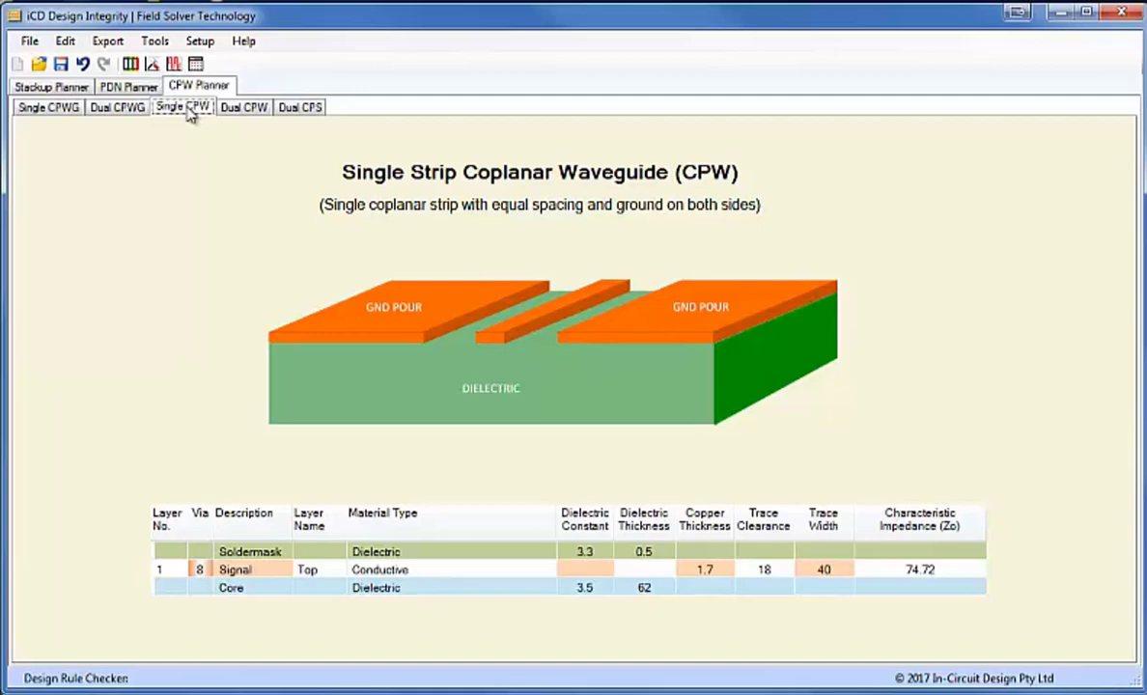
left_click(245, 111)
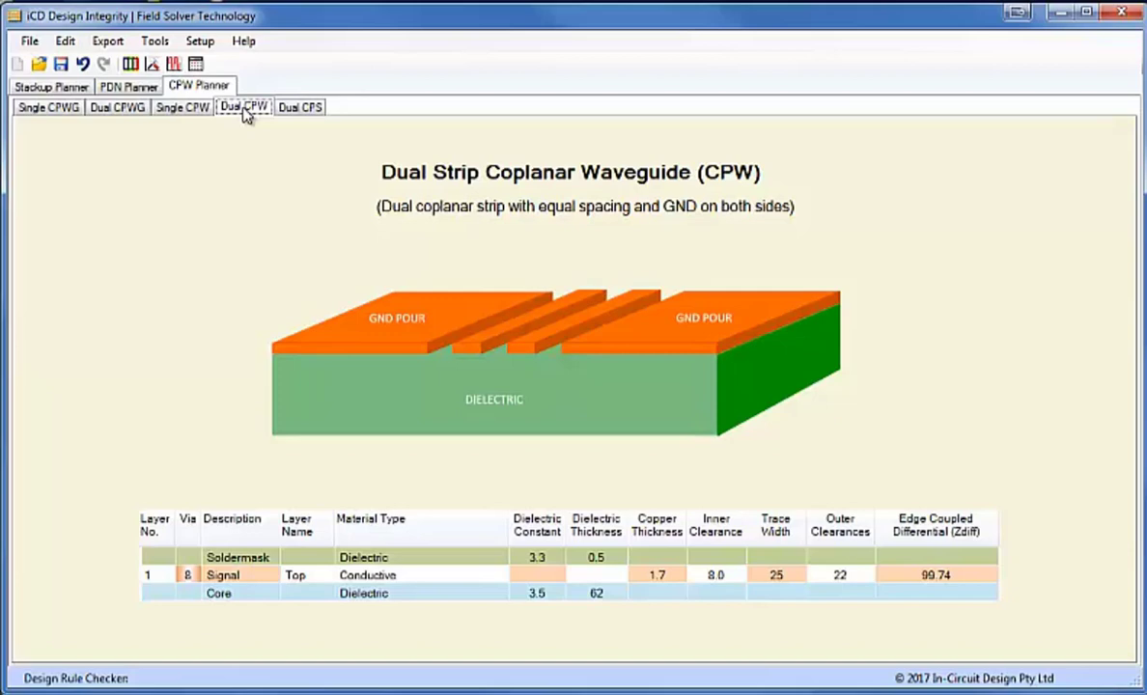
left_click(300, 110)
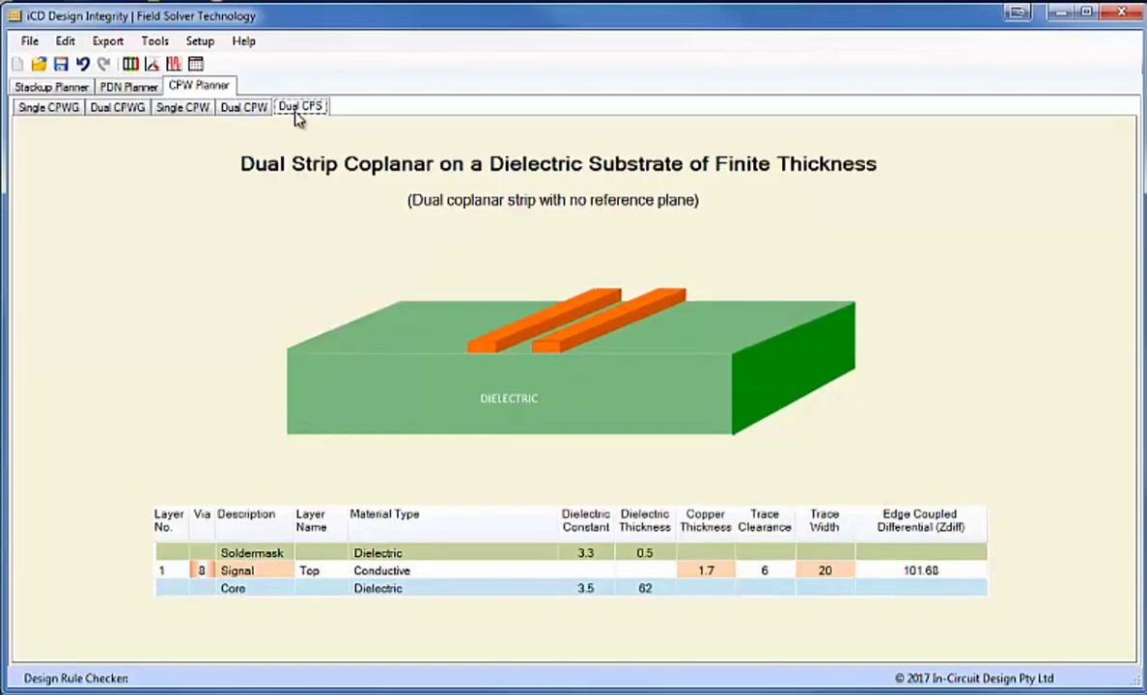